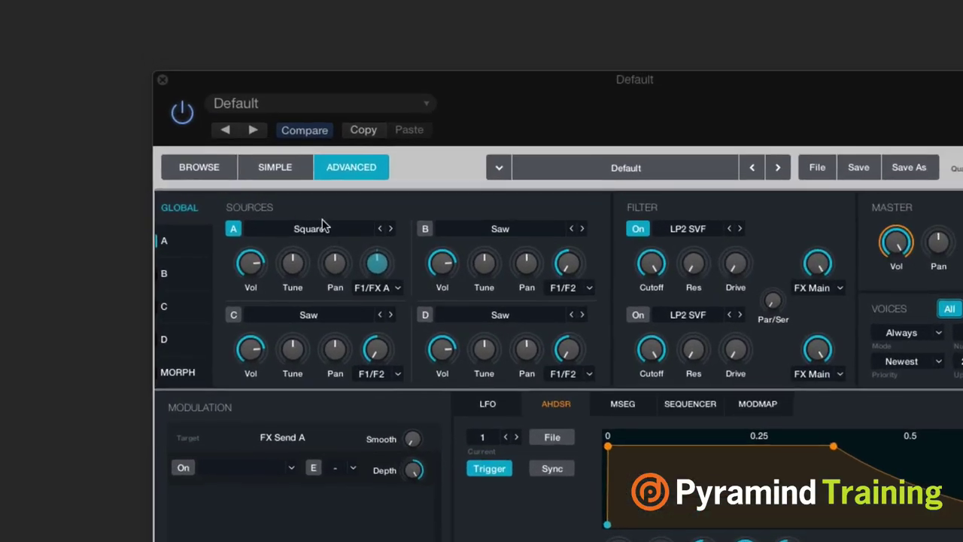
Load the VA Basic Saw wave into source A and show source A's editor
click(316, 228)
mouse_move(317, 271)
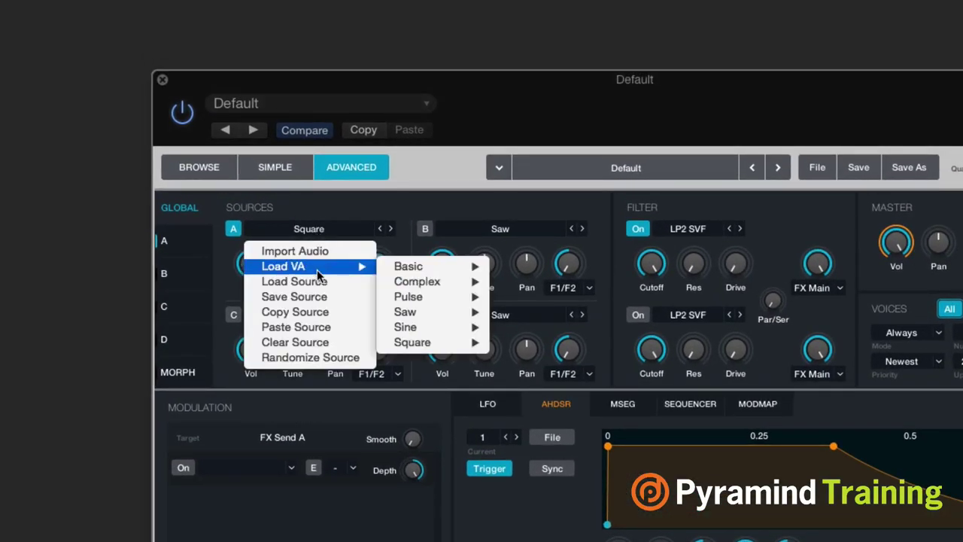
mouse_move(419, 263)
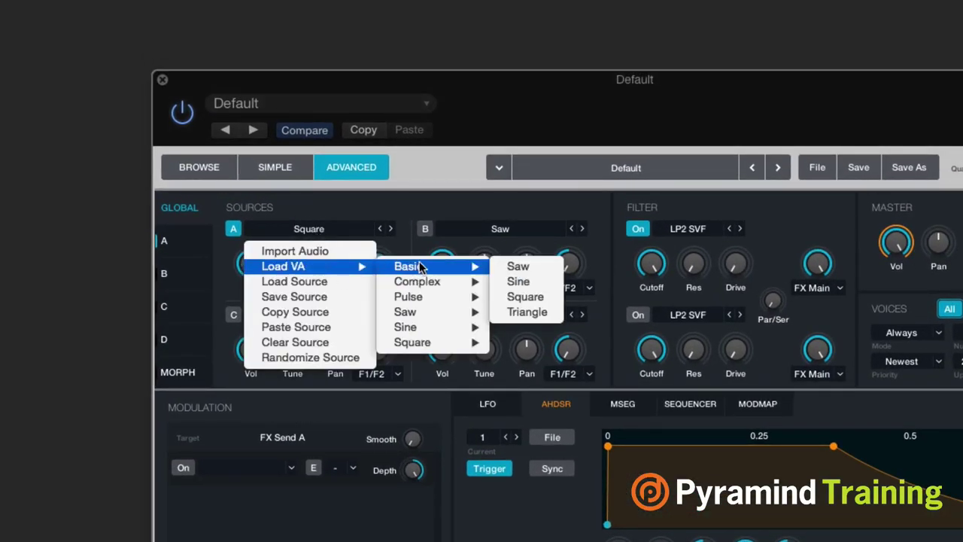
click(532, 267)
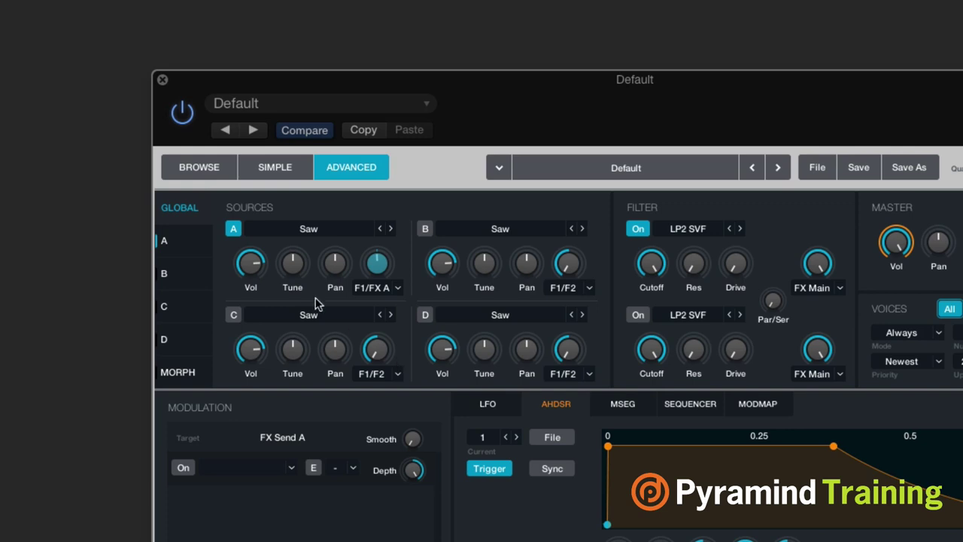
click(175, 242)
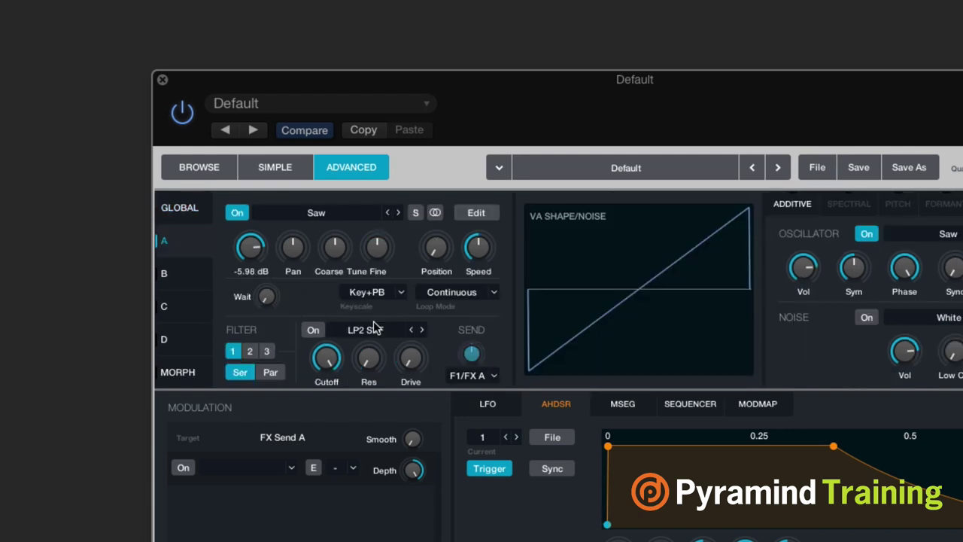
Turn on source A's filter as LP4 XP and select its Cutoff as the modulation target
click(313, 329)
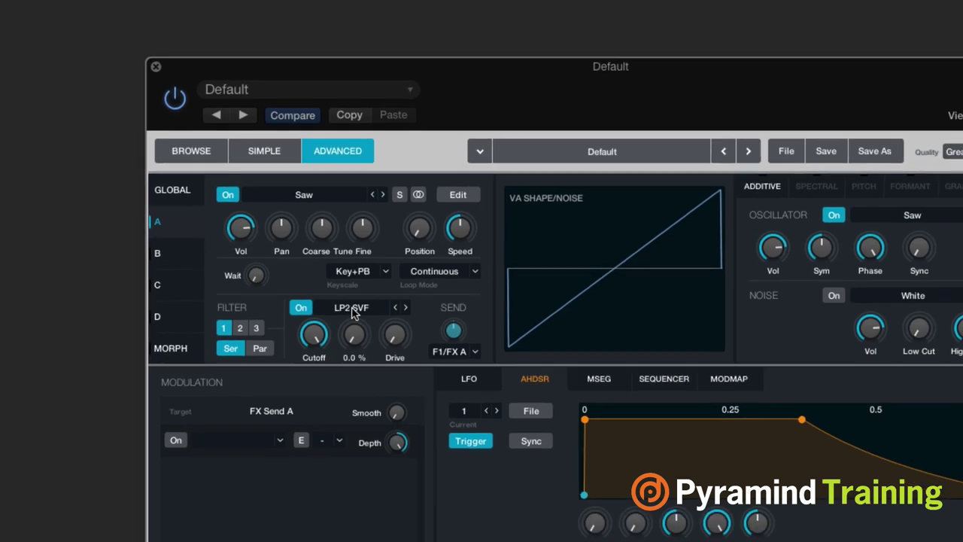
click(352, 308)
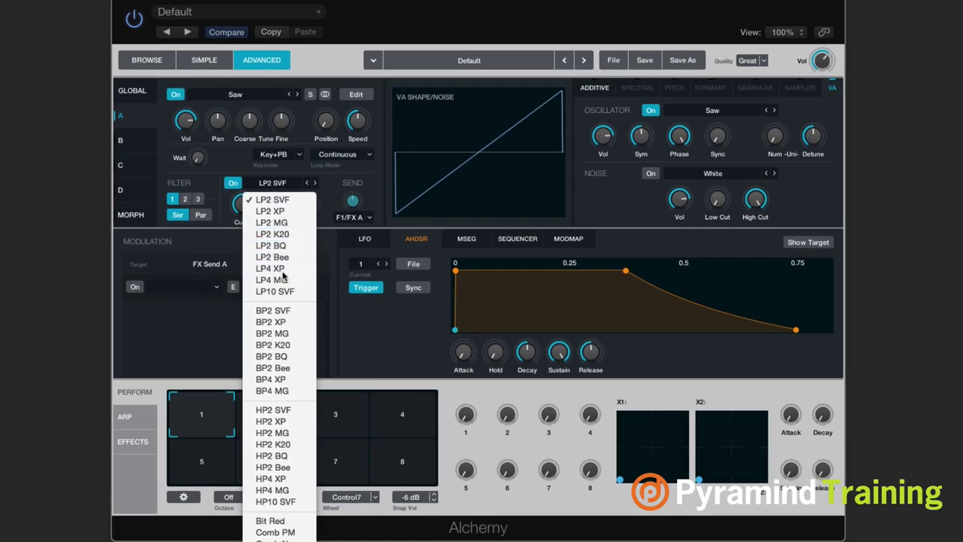
click(272, 268)
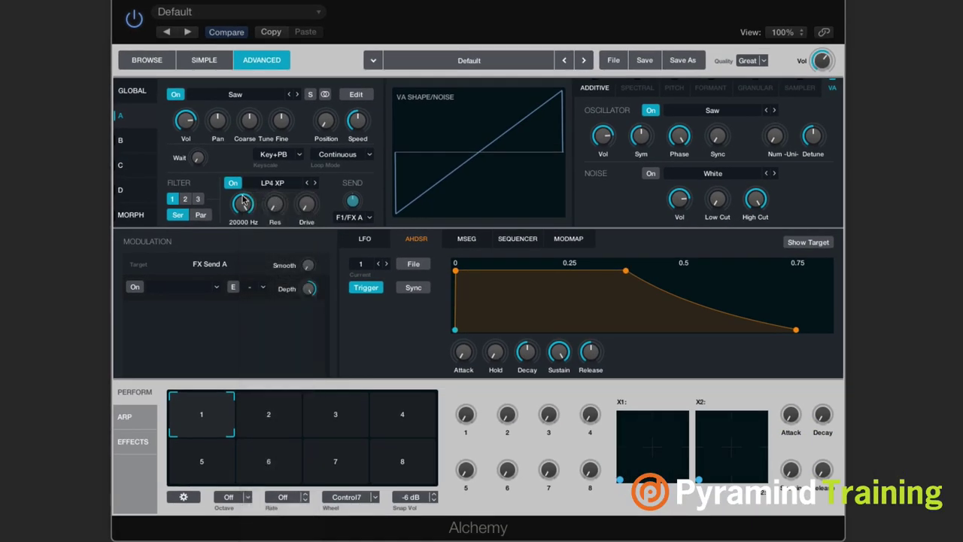
click(243, 204)
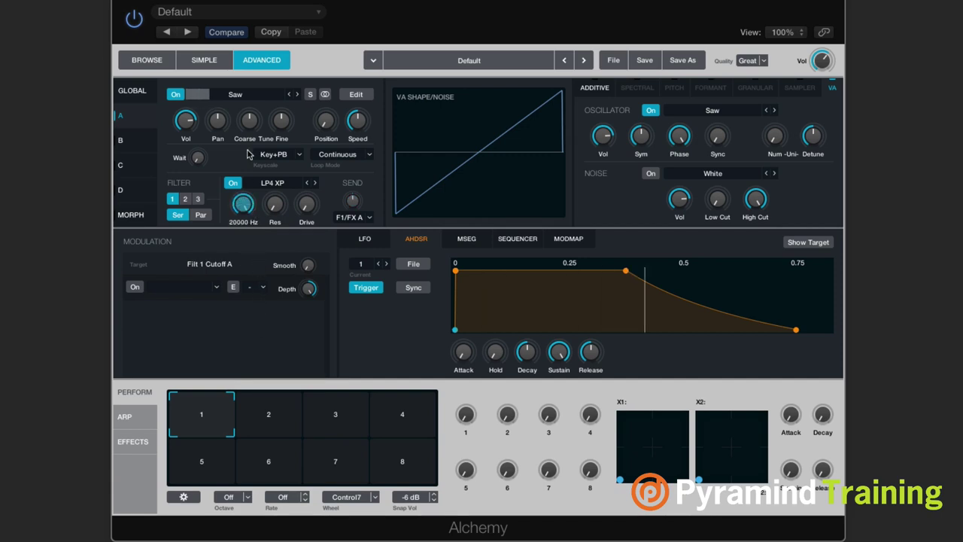
mouse_move(247, 209)
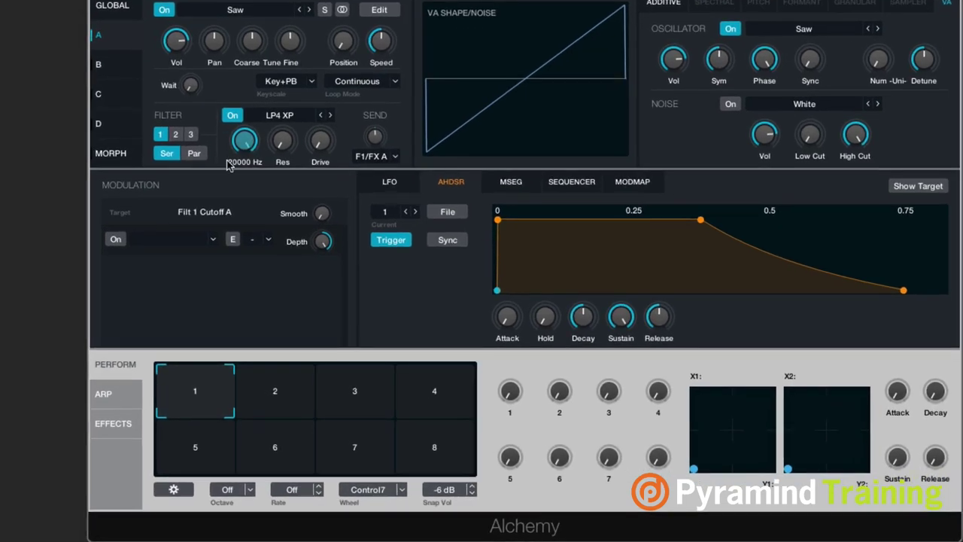
Enable the first modulation slot with LFO1 as the source for Filt 1 Cutoff A
click(115, 239)
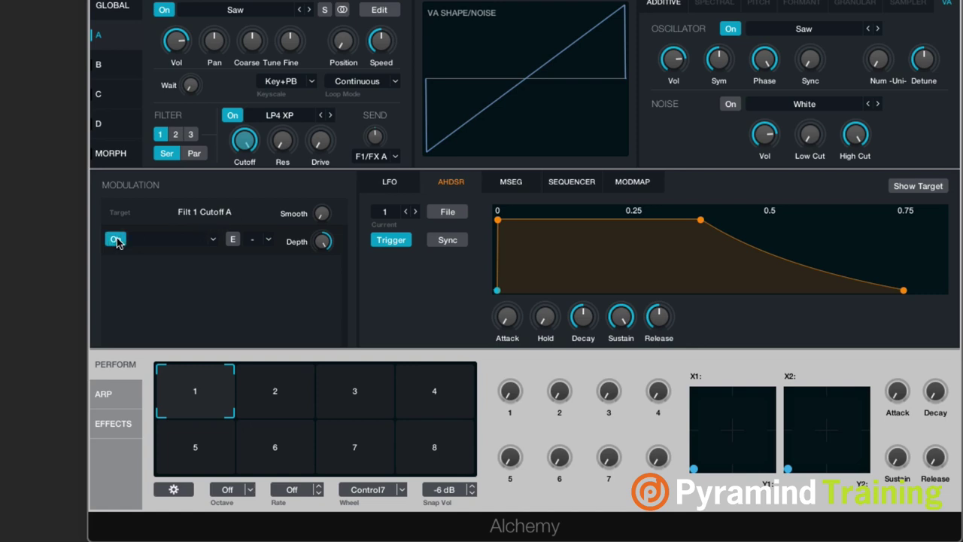
click(213, 239)
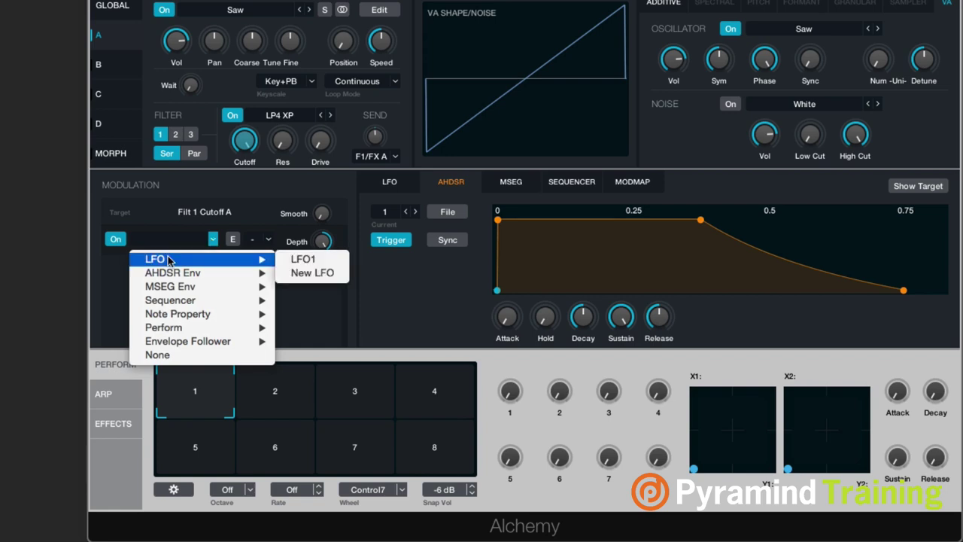
mouse_move(169, 275)
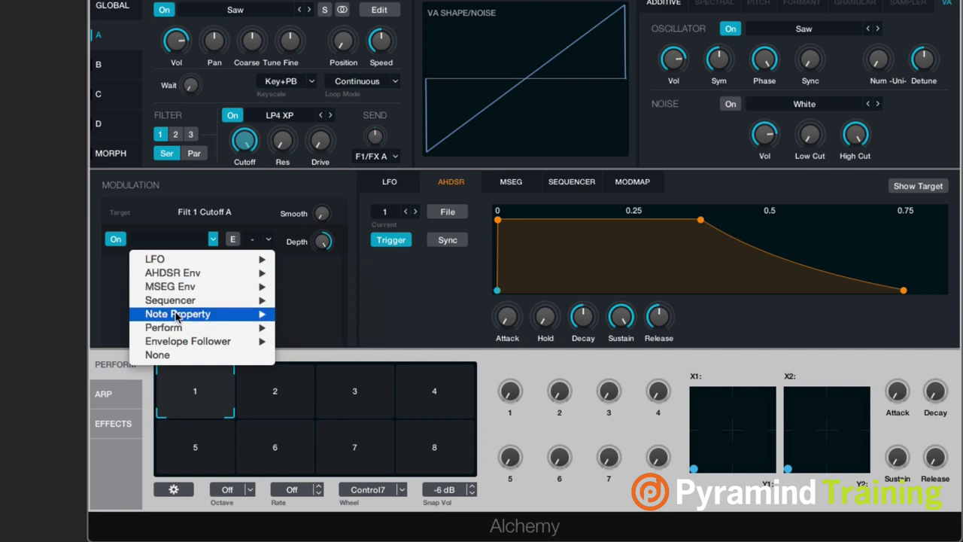
mouse_move(178, 317)
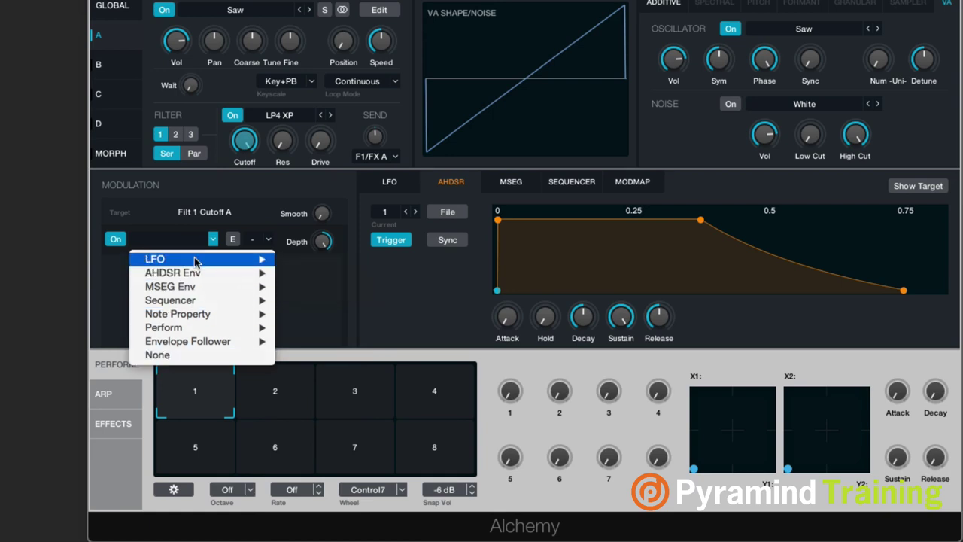
mouse_move(198, 259)
click(304, 258)
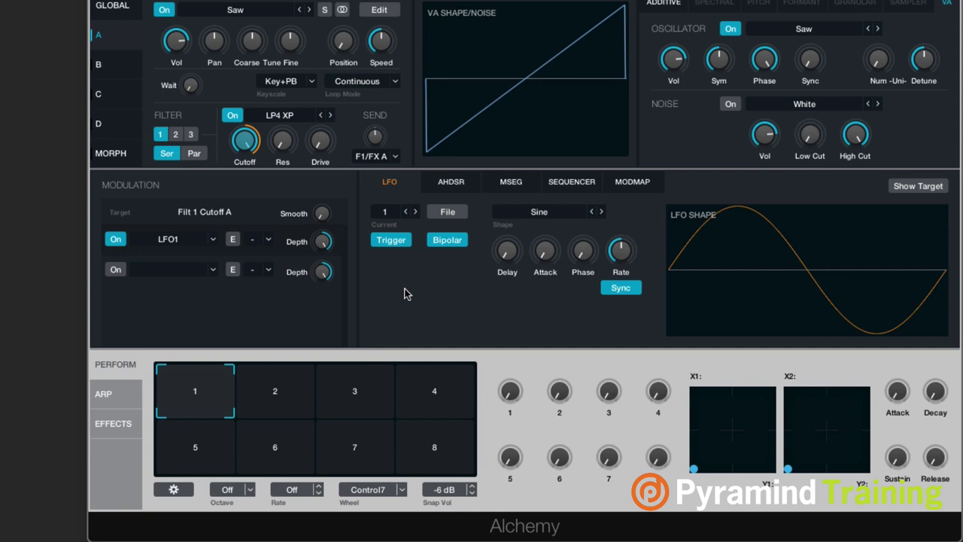
Keep LFO1 retriggering on and set its rate to 2
click(405, 240)
click(406, 242)
mouse_move(621, 251)
drag(620, 250, 641, 318)
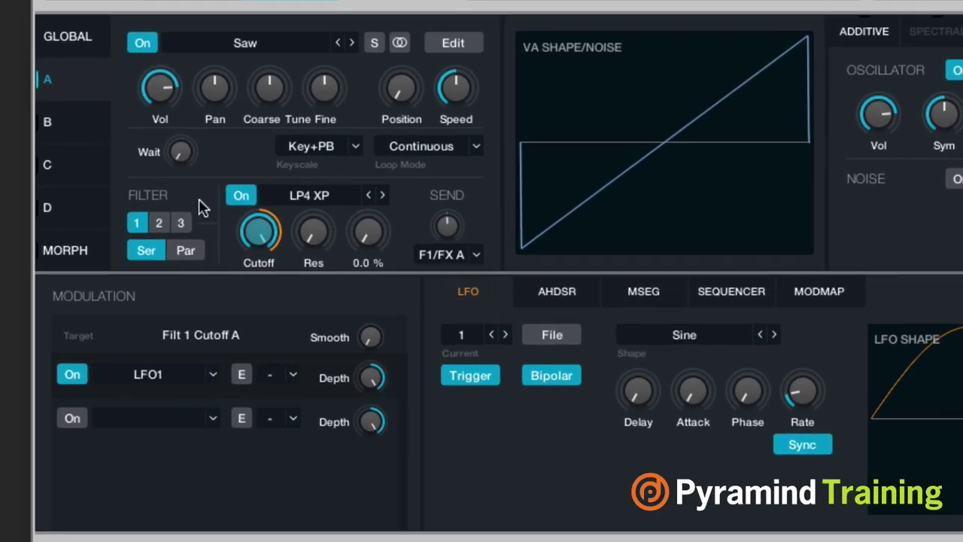
Set LFO1 depth to about 95.8 % and settle filter 1's cutoff at about 719 Hz
mouse_move(245, 141)
drag(255, 231, 266, 286)
drag(258, 247, 280, 337)
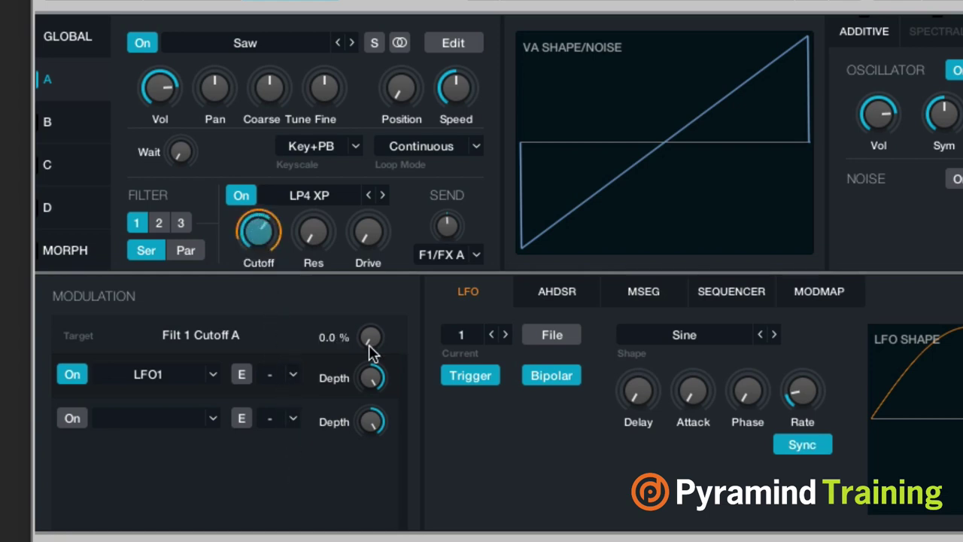
drag(376, 385, 376, 428)
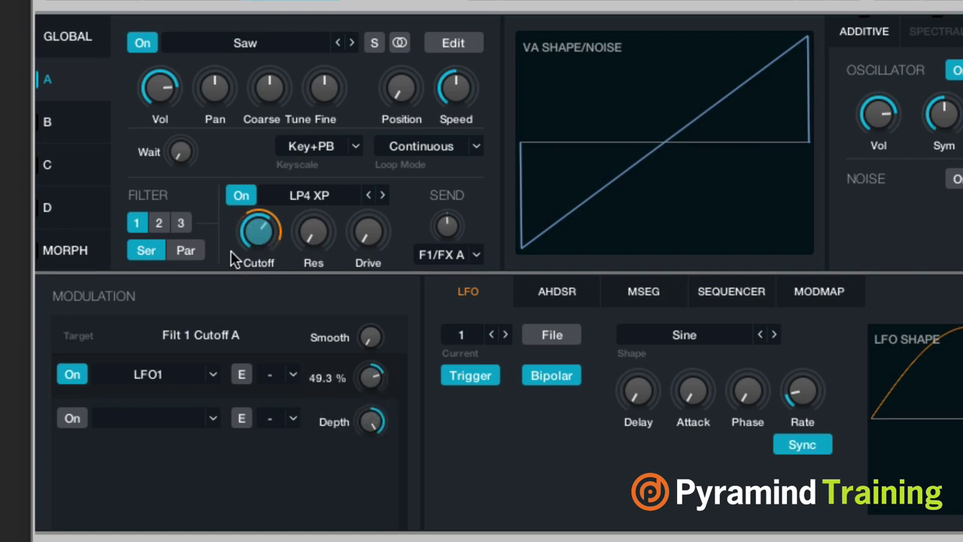
drag(258, 234, 262, 262)
scroll(263, 269, up, 1)
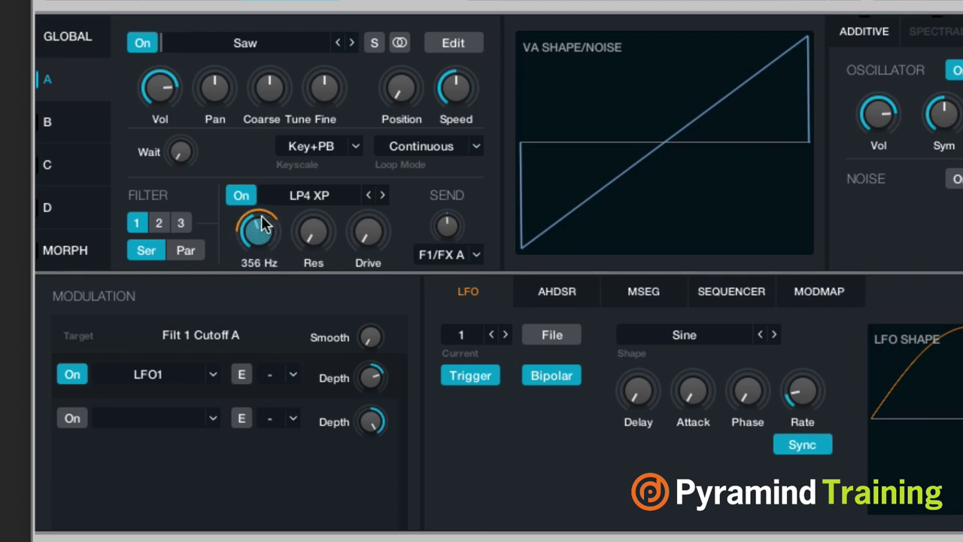
drag(265, 237, 256, 231)
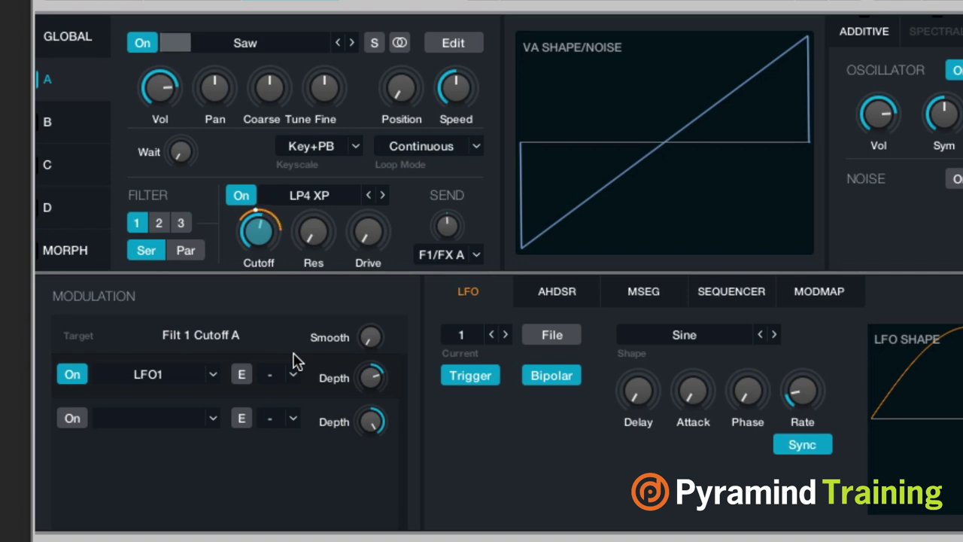
Turn on source A's second filter as Formant, running in parallel with filter 1
click(158, 220)
click(250, 194)
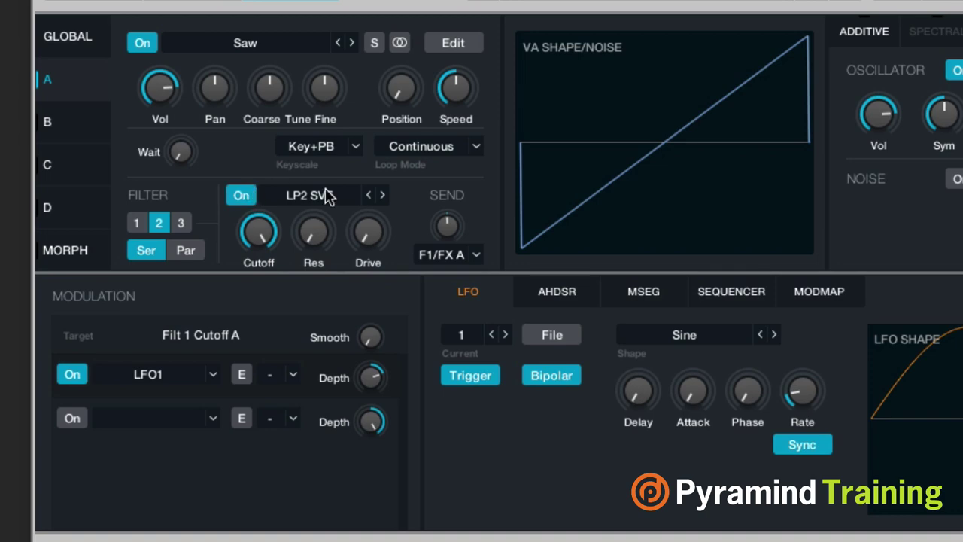
click(324, 193)
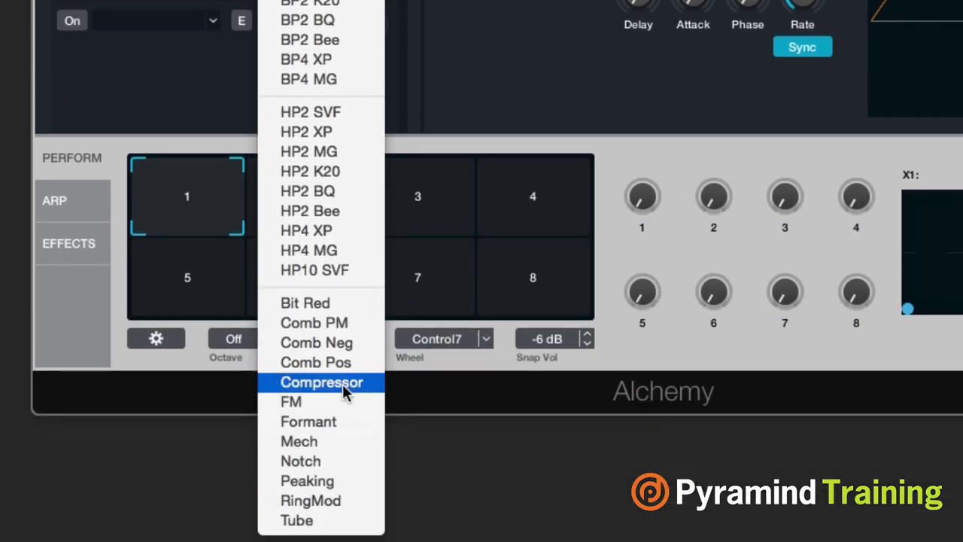
click(339, 421)
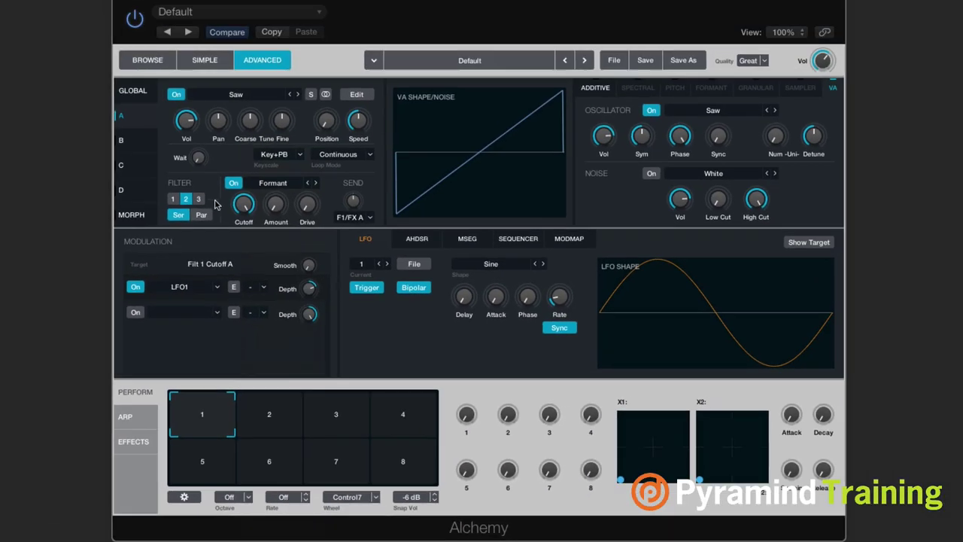
click(200, 215)
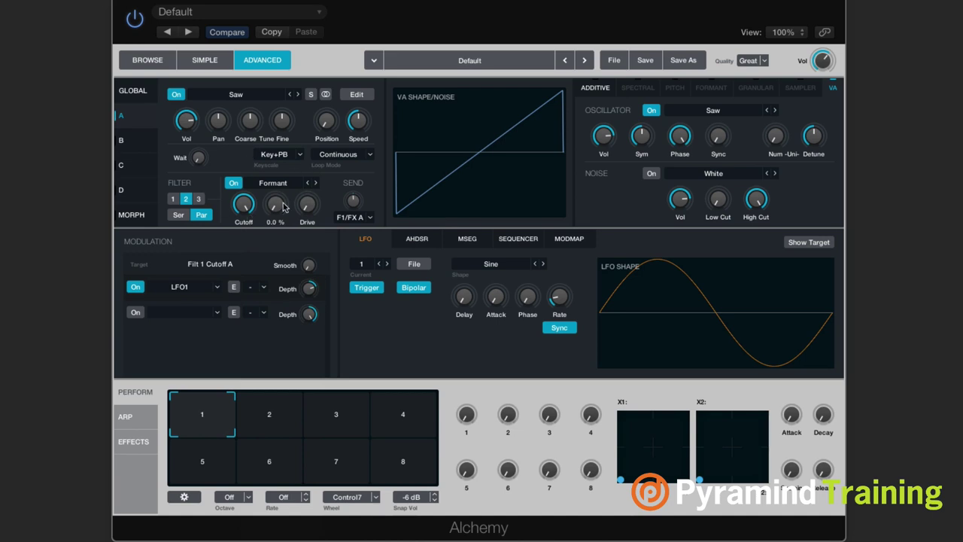
Check filter 1, then select filter 2's Cutoff as the modulation target
click(174, 199)
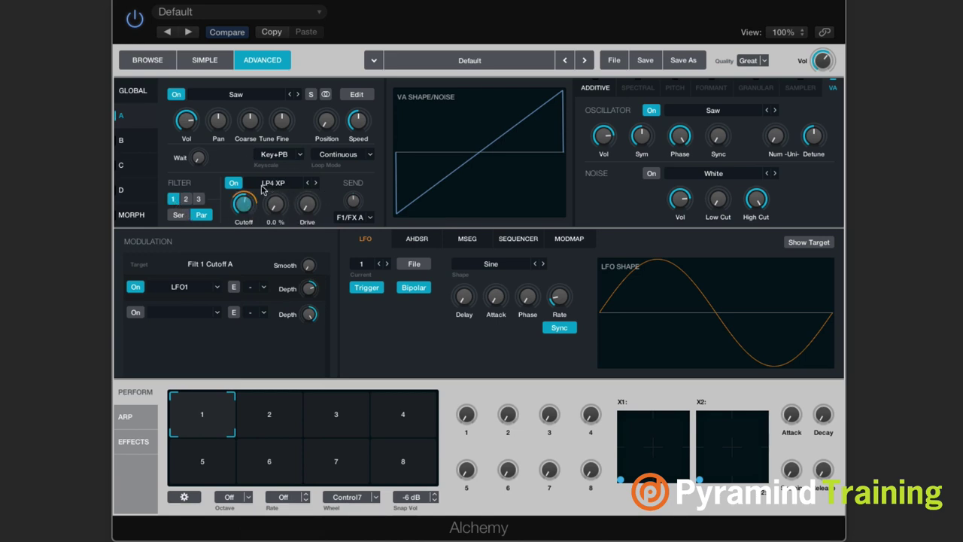
click(185, 199)
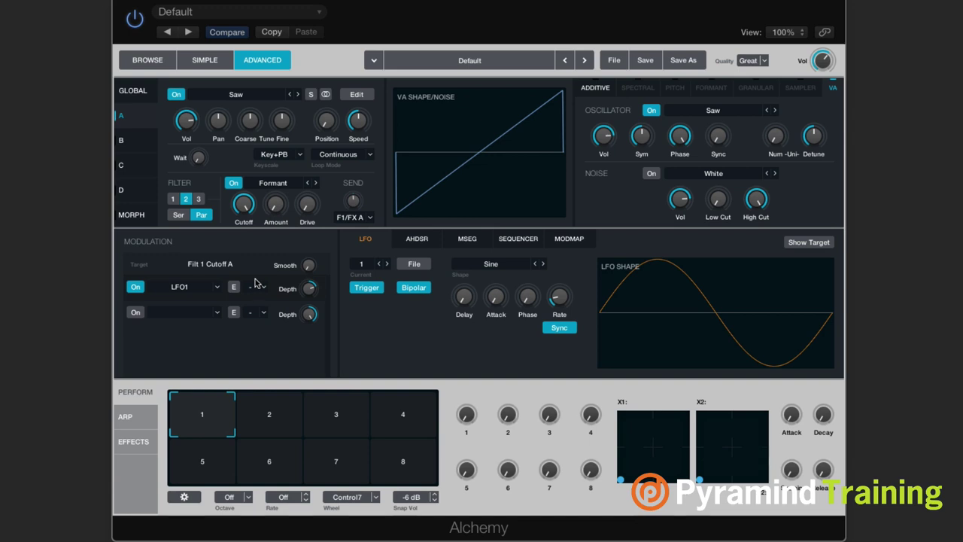
click(246, 208)
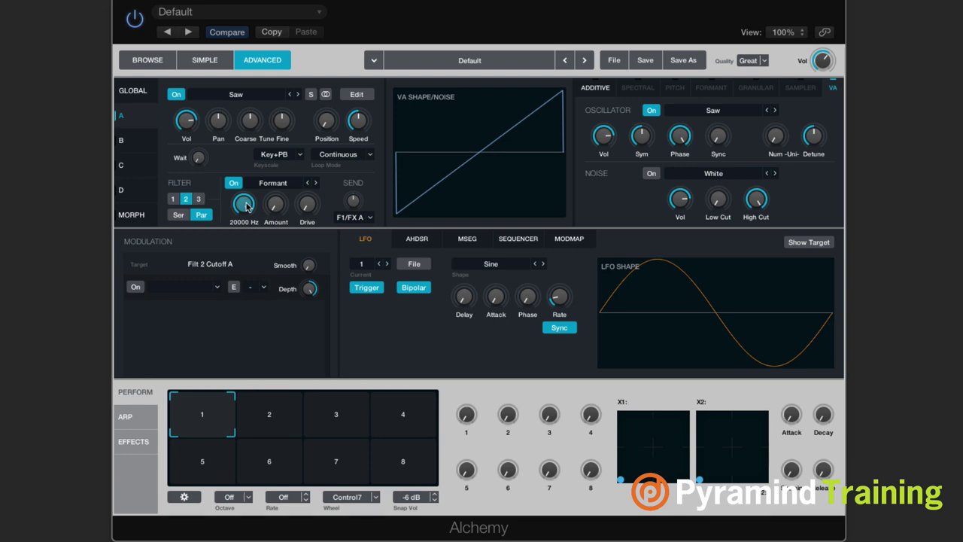
Enable the modulation slot for Filt 2 Cutoff A with a new LFO as its source
click(135, 288)
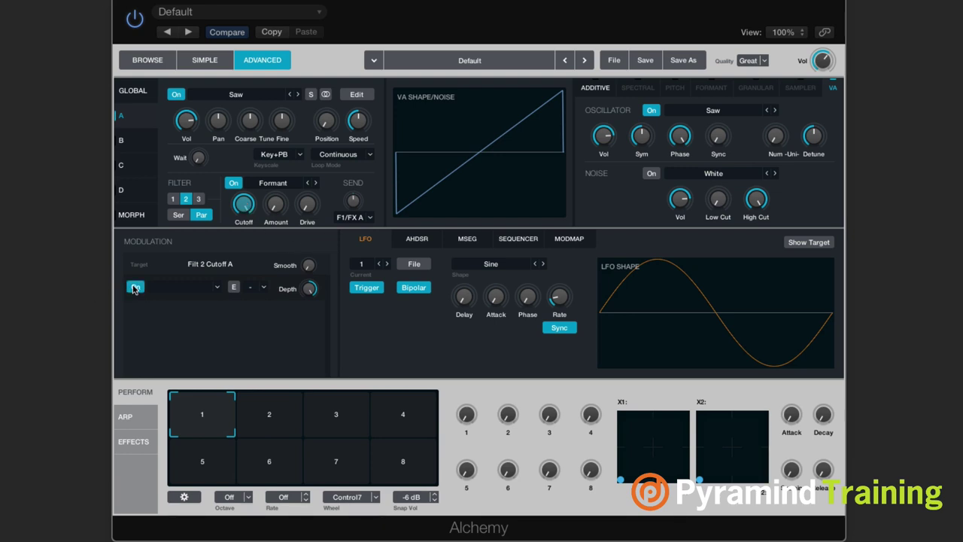
click(216, 290)
mouse_move(188, 308)
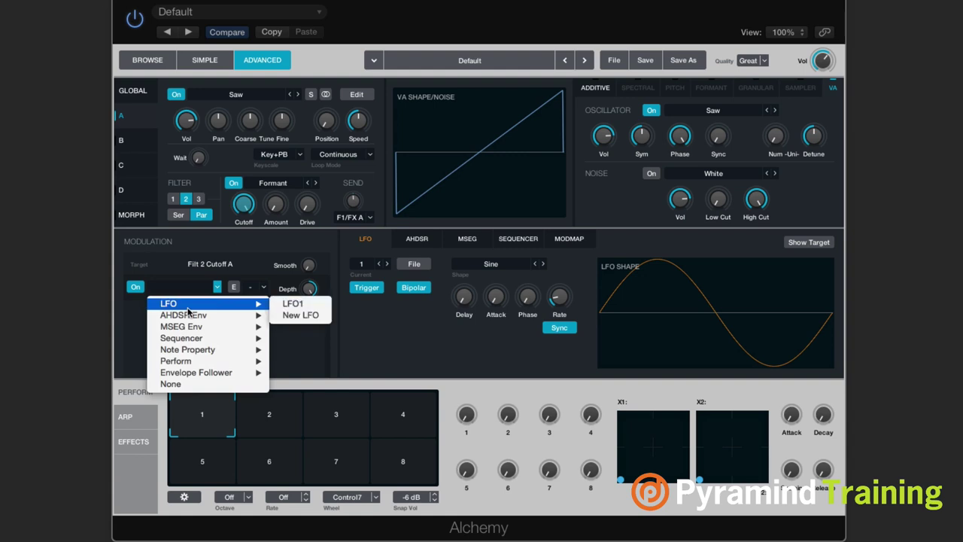
click(319, 318)
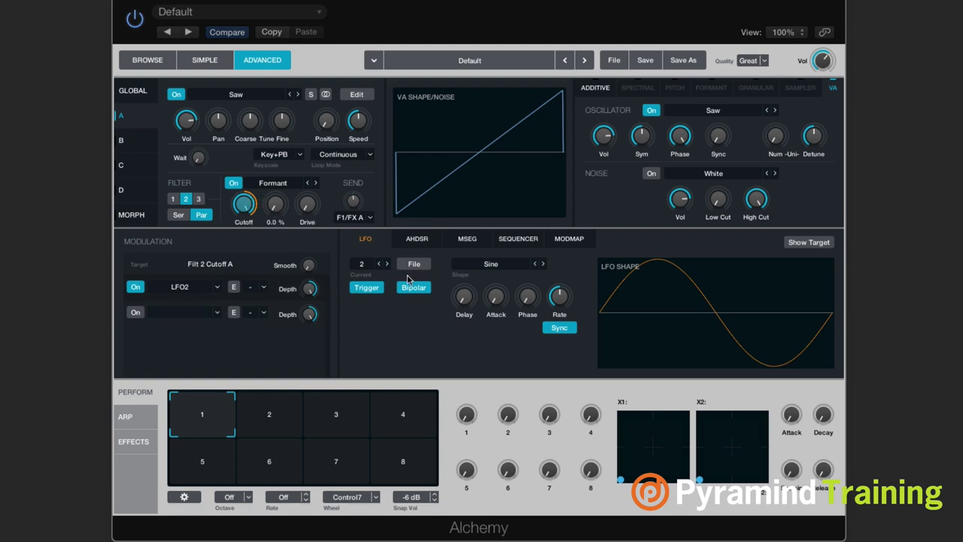
Set LFO2's shape to Complex Pattern 01, after briefly trying Pattern 06
click(508, 264)
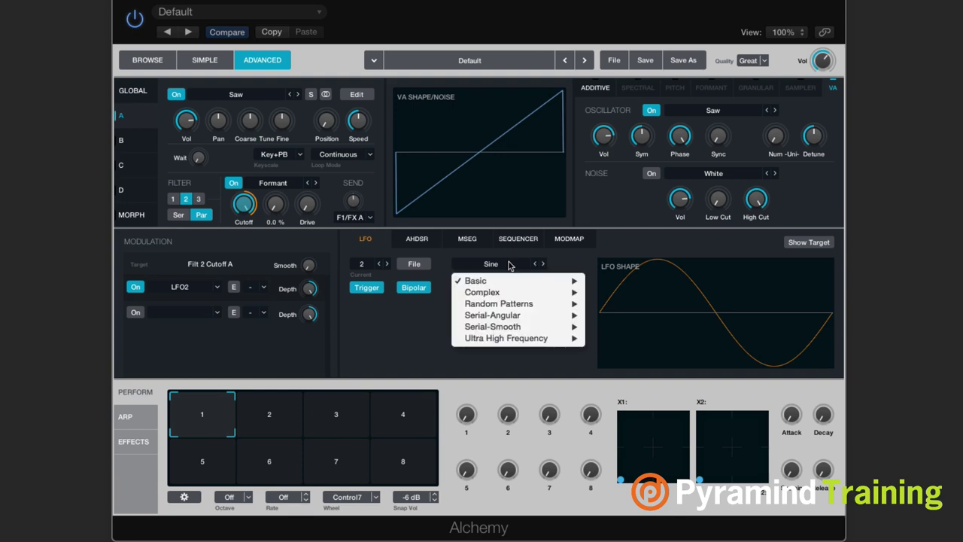
mouse_move(526, 292)
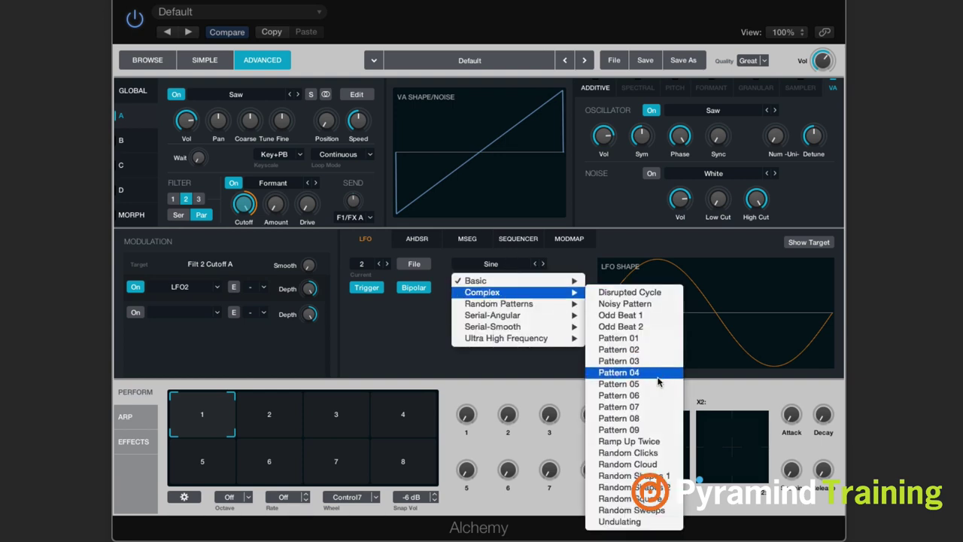
click(636, 395)
click(491, 268)
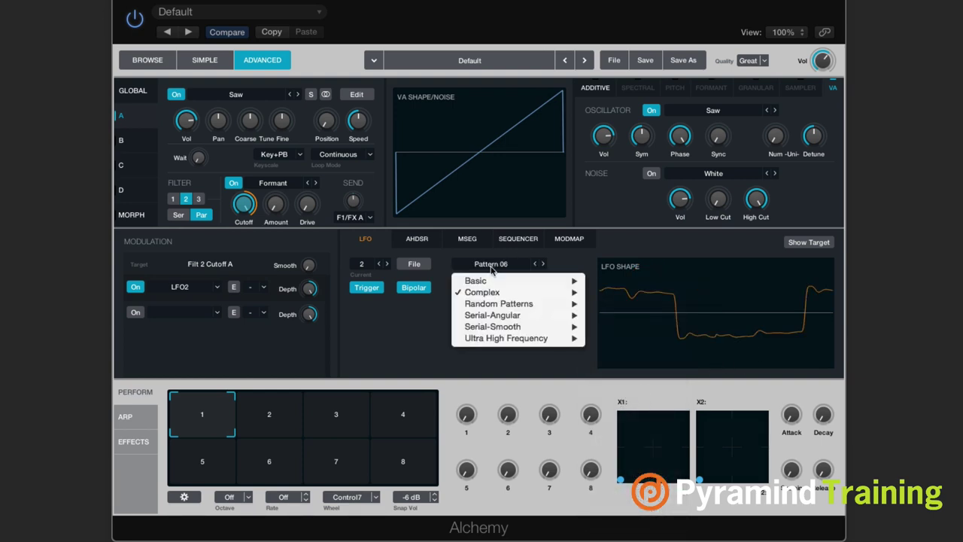
mouse_move(519, 292)
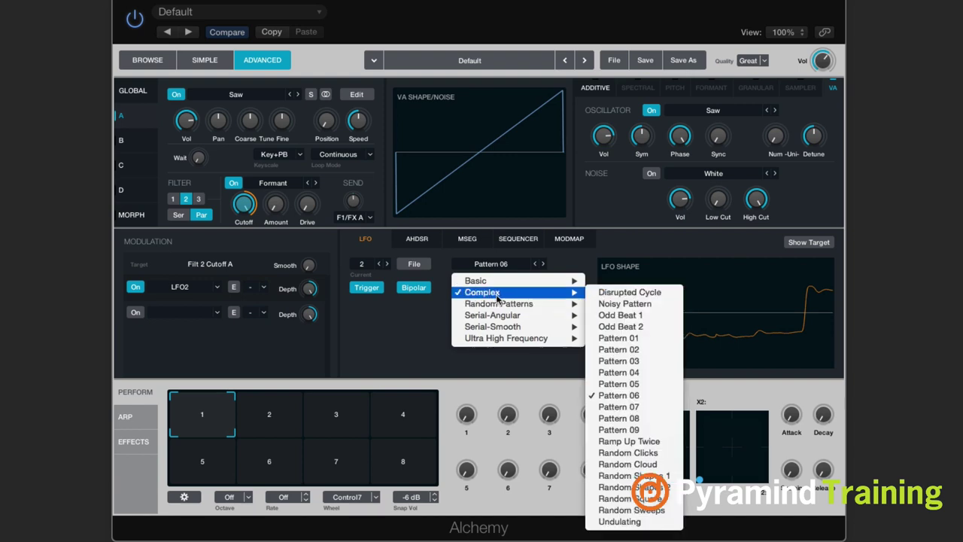
click(620, 338)
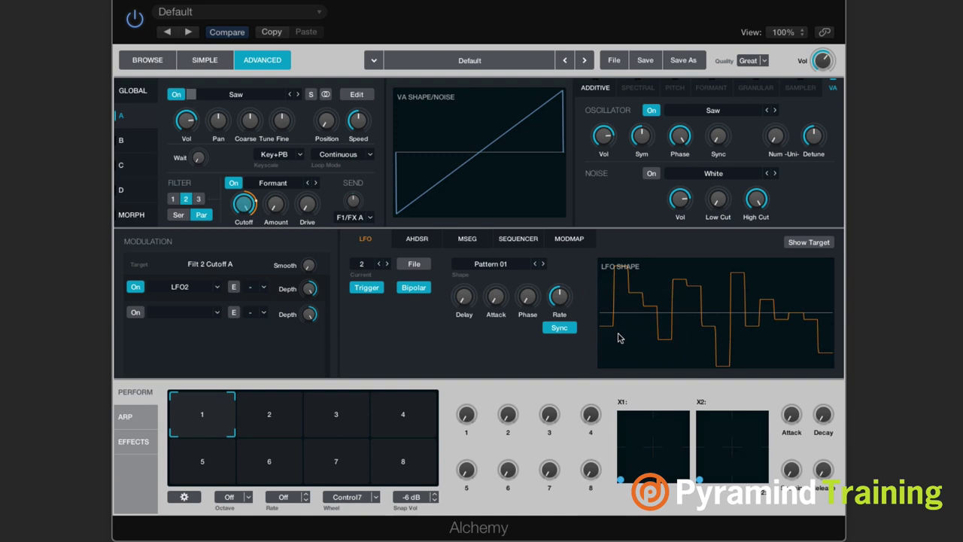
Set the Formant Amount to 100 %, LFO2 rate to 8, and the Formant cutoff to 357 Hz
drag(234, 201, 248, 252)
click(275, 204)
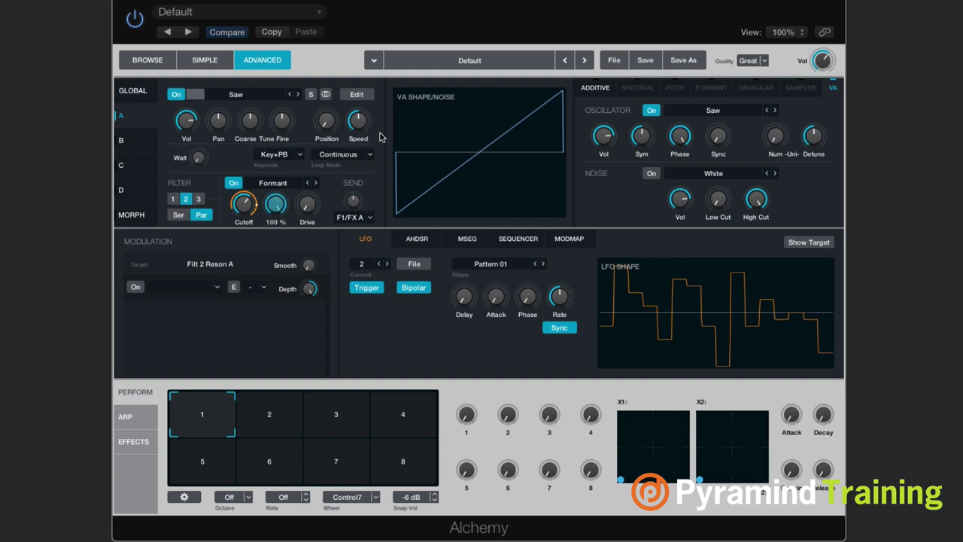
drag(557, 299, 562, 338)
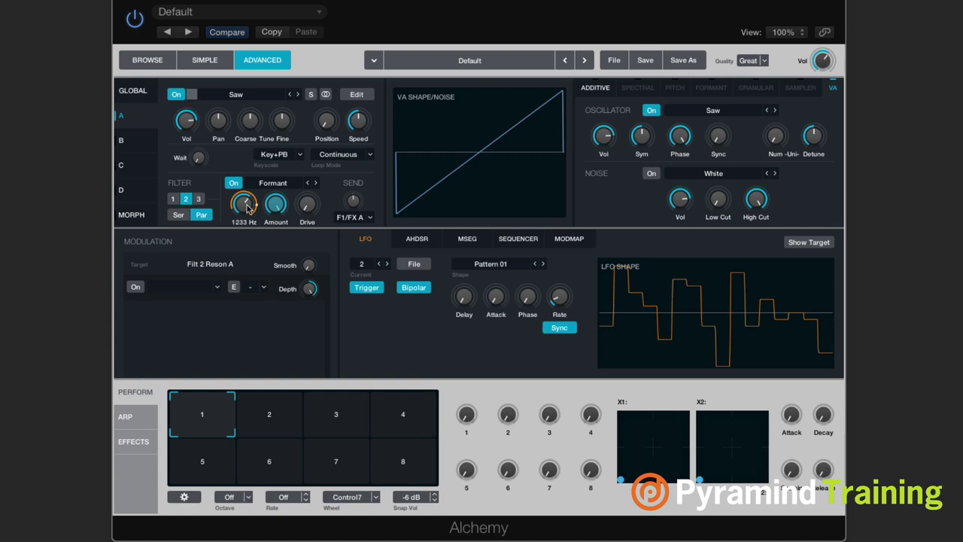
drag(248, 208, 243, 234)
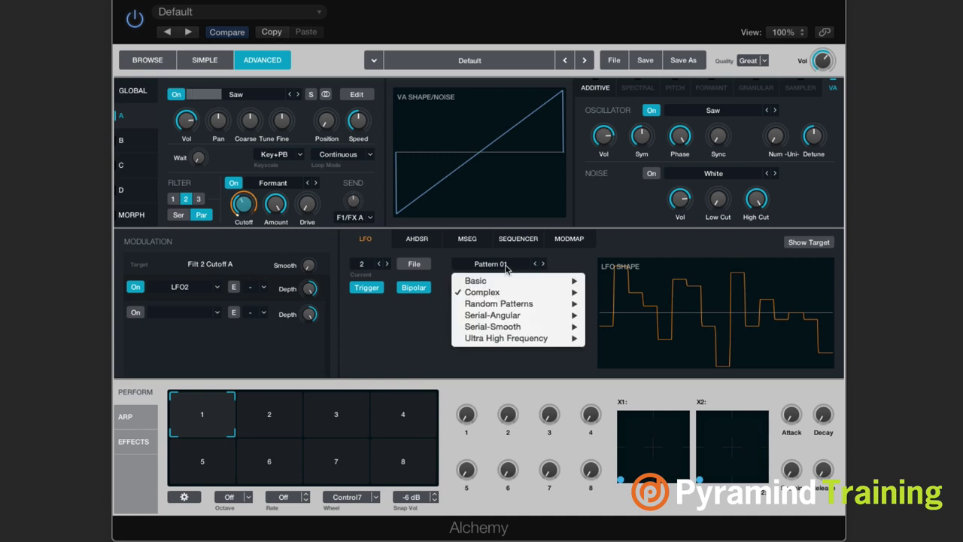
Audition LFO2 shapes from Pattern 05 through the random step shapes to Random 32 Step 01
mouse_move(502, 283)
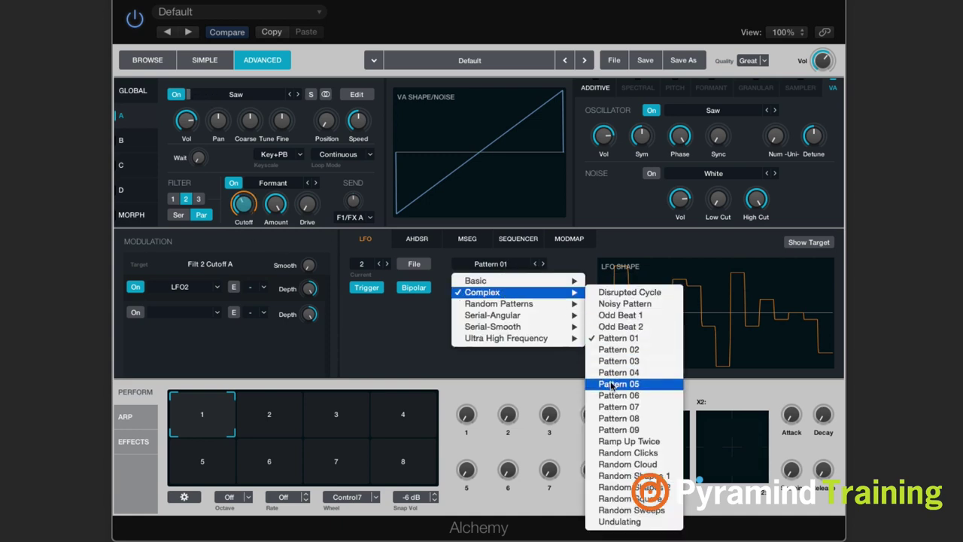
click(610, 385)
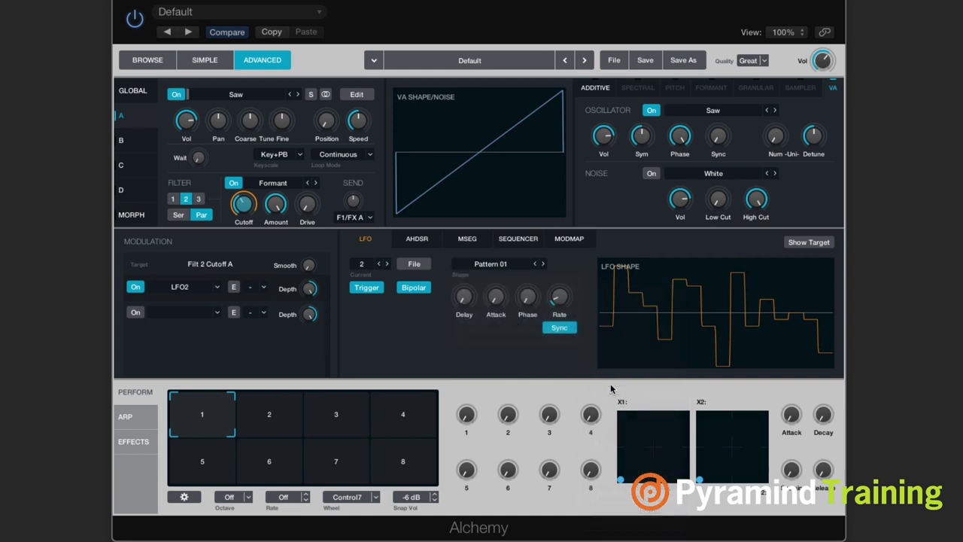
click(541, 264)
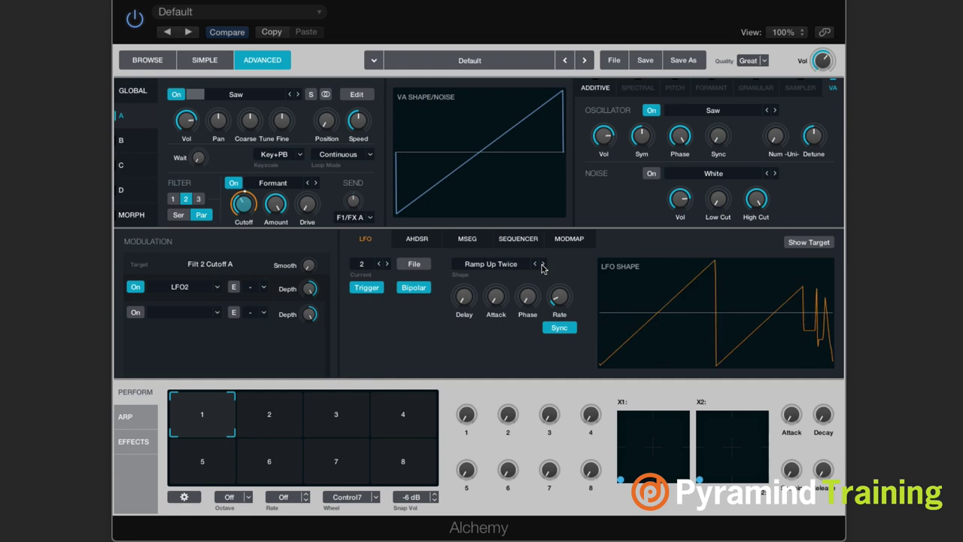
click(541, 264)
click(541, 264)
click(541, 264)
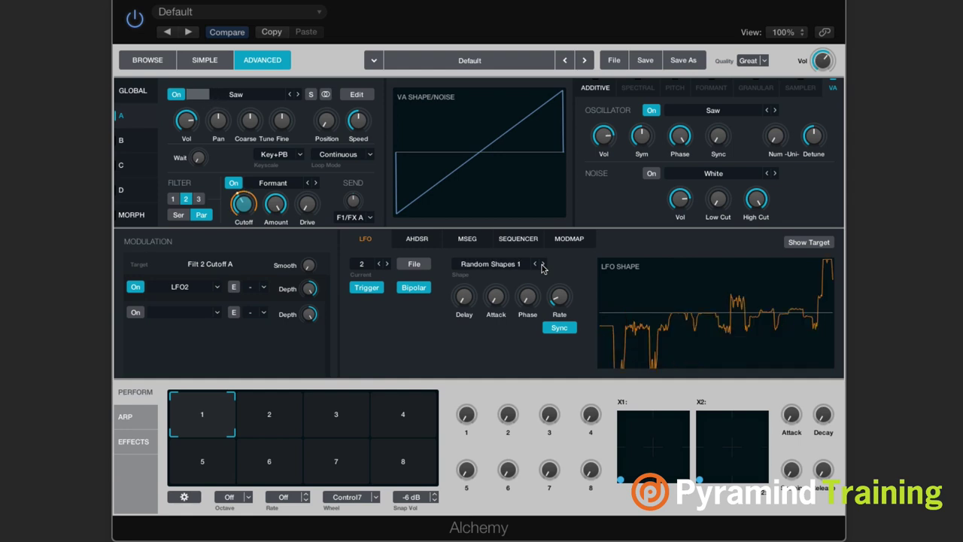
click(542, 264)
click(542, 264)
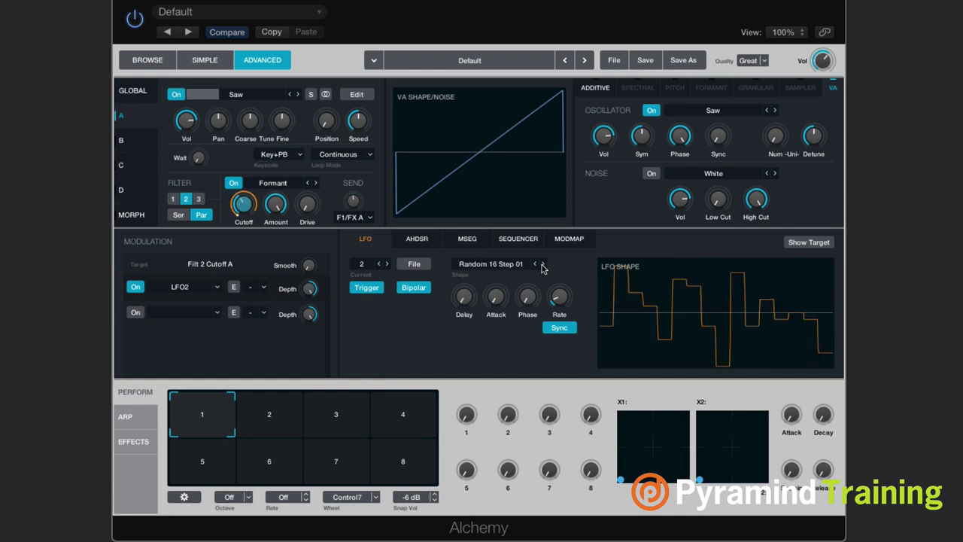
click(542, 264)
click(541, 264)
click(542, 264)
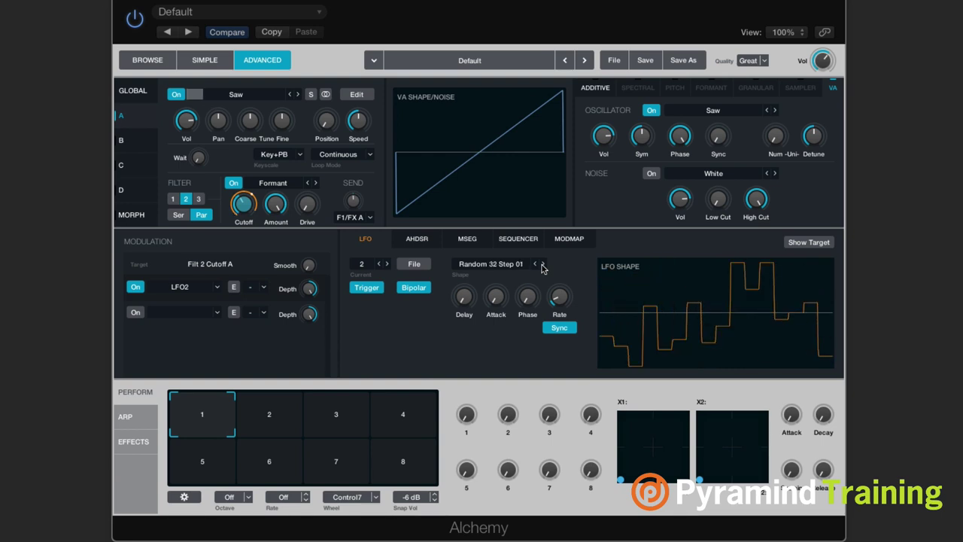
Try Square 4 Ramp Down and Sine 8 Ramp Down, ending on Sine on Sine 1
click(521, 269)
mouse_move(560, 322)
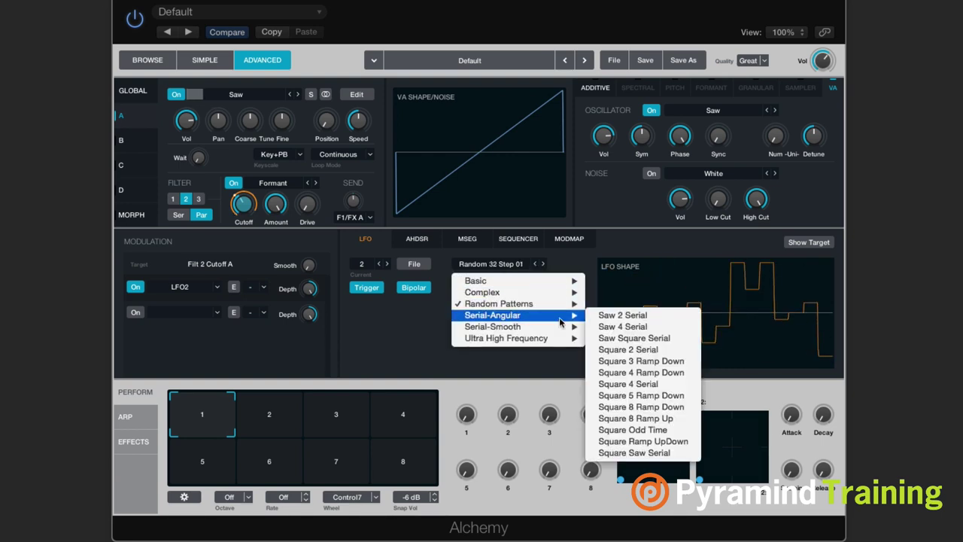
click(598, 373)
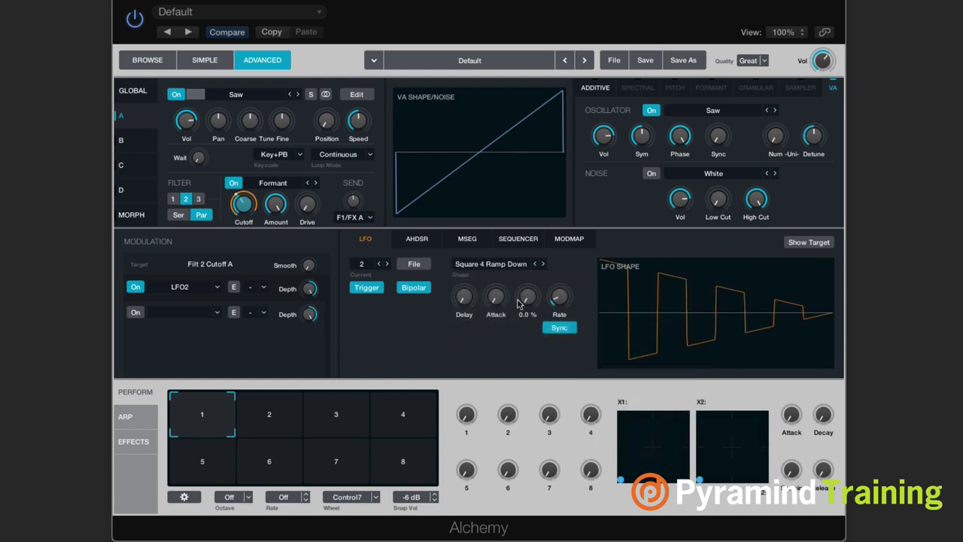
click(515, 270)
mouse_move(580, 326)
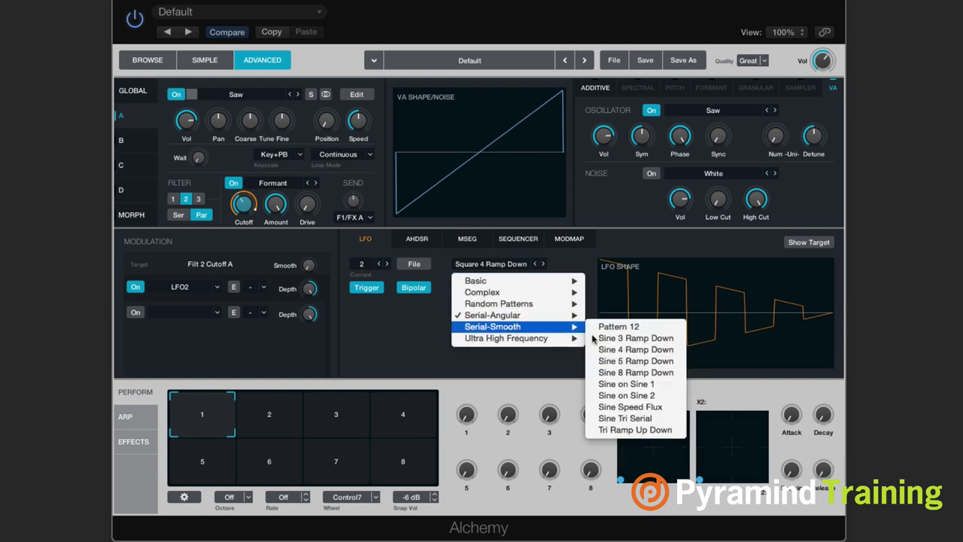
click(622, 372)
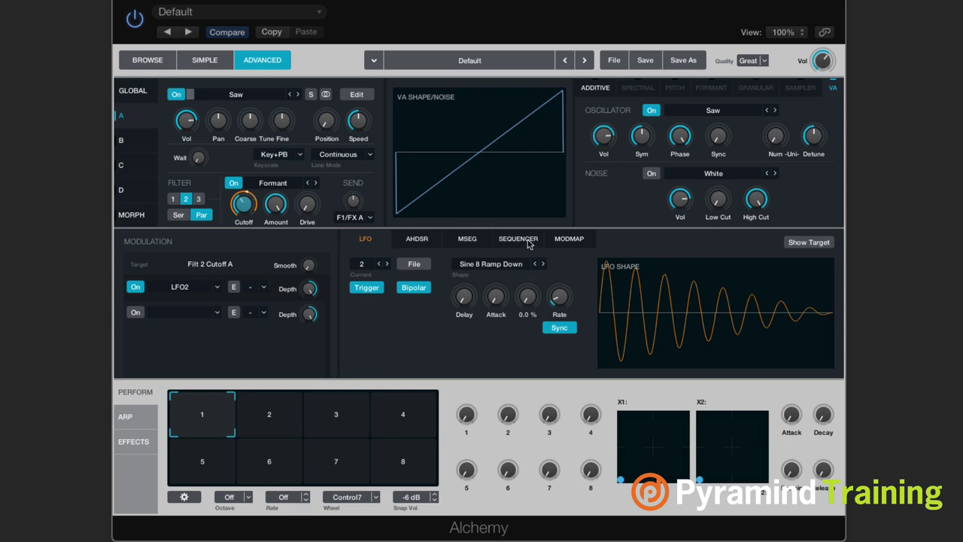
click(543, 264)
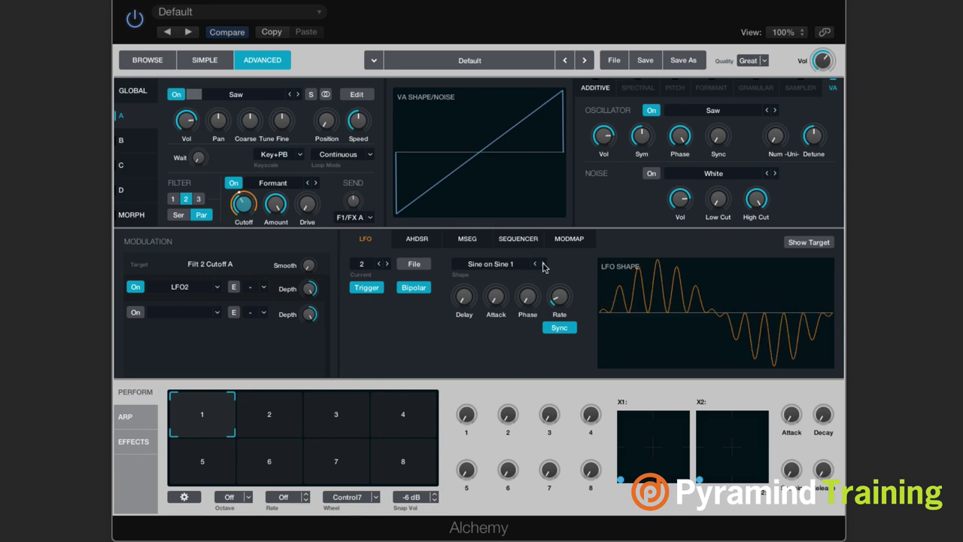